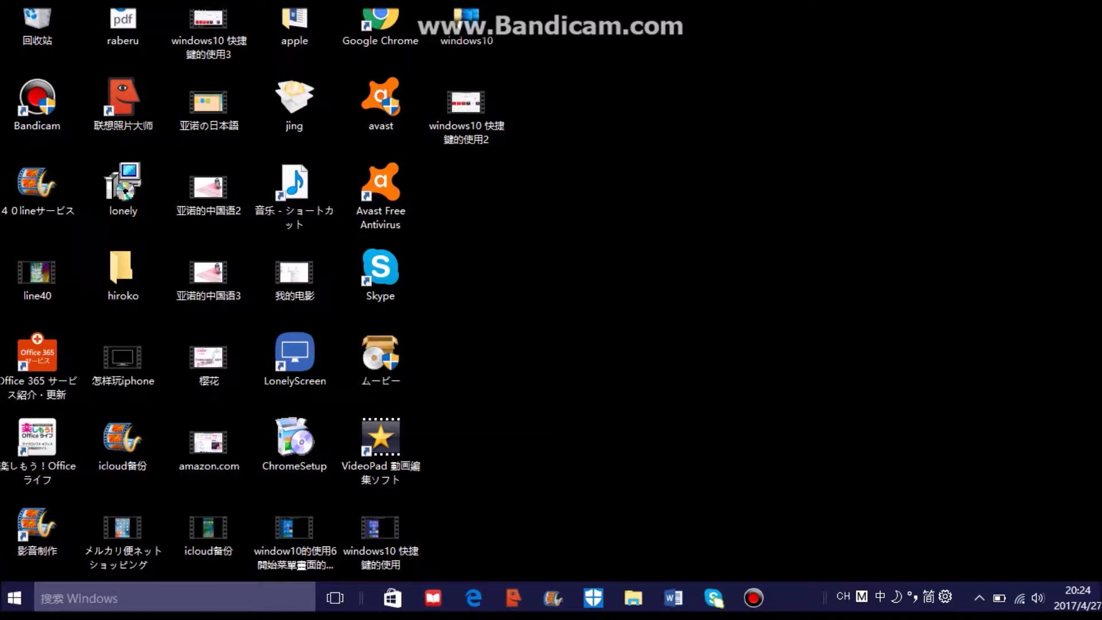
Create a new desktop shortcut with the target location "shutdown /s /f /t 0" and continue to its naming page.
right_click(523, 297)
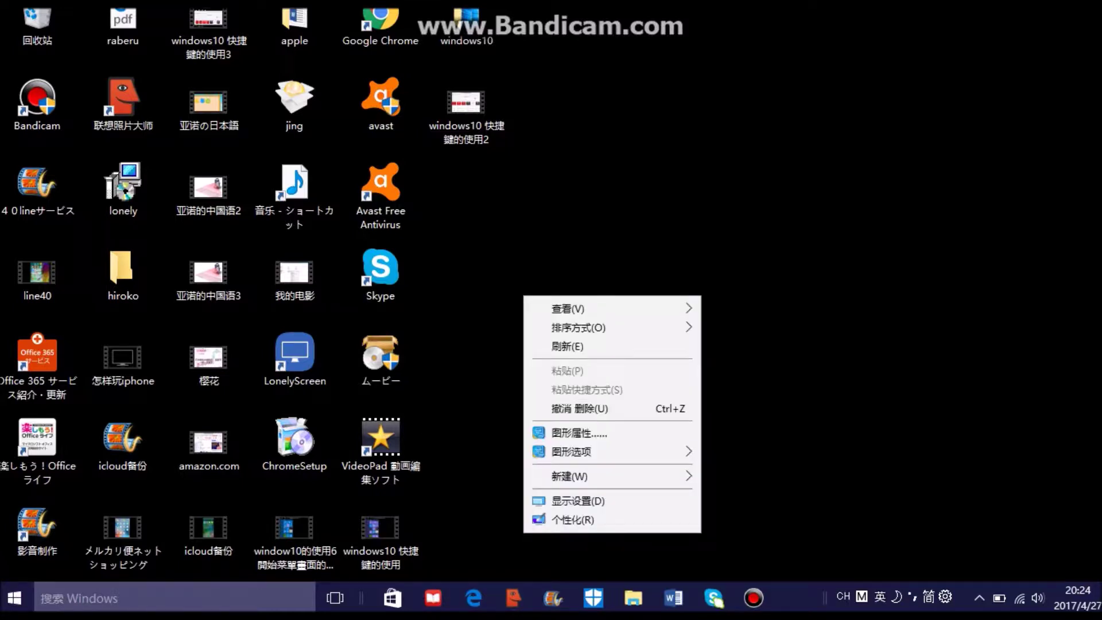
mouse_move(611, 476)
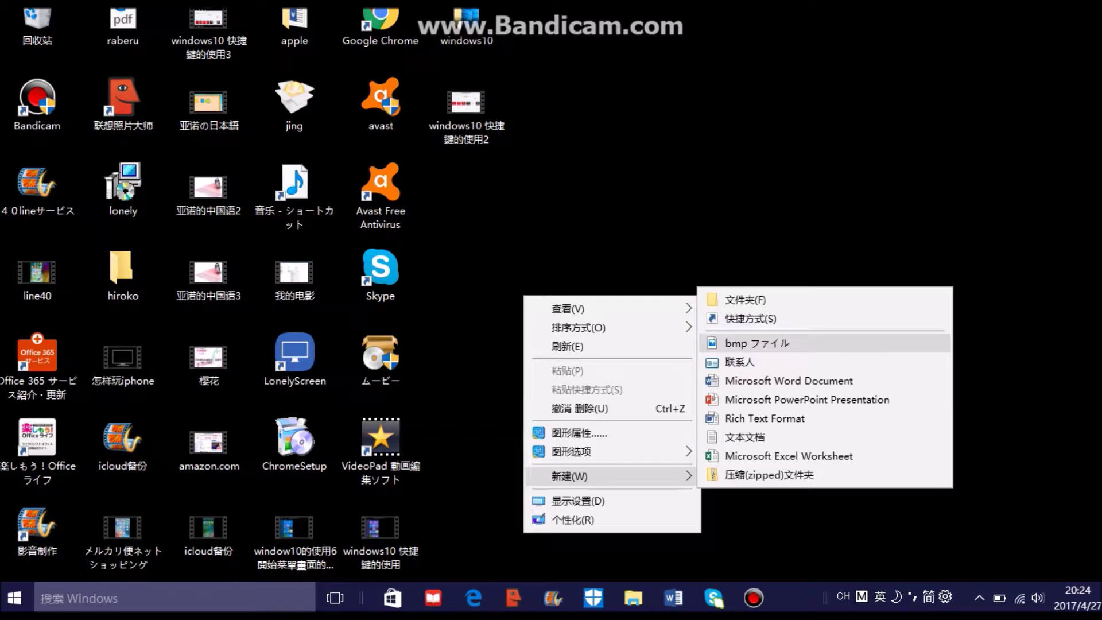
left_click(738, 319)
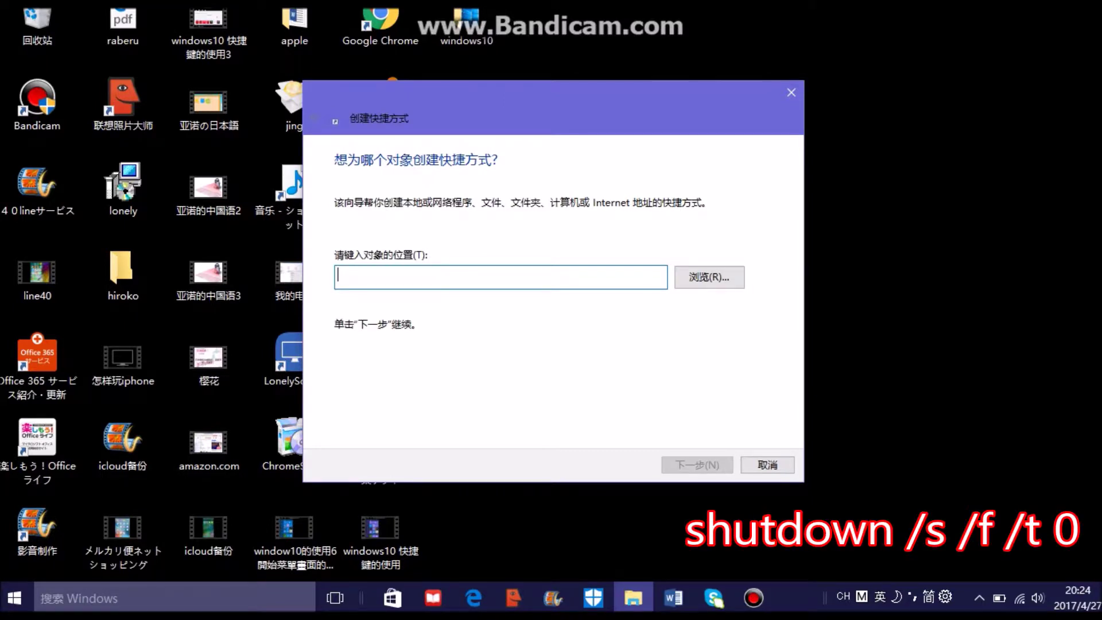
type("shut")
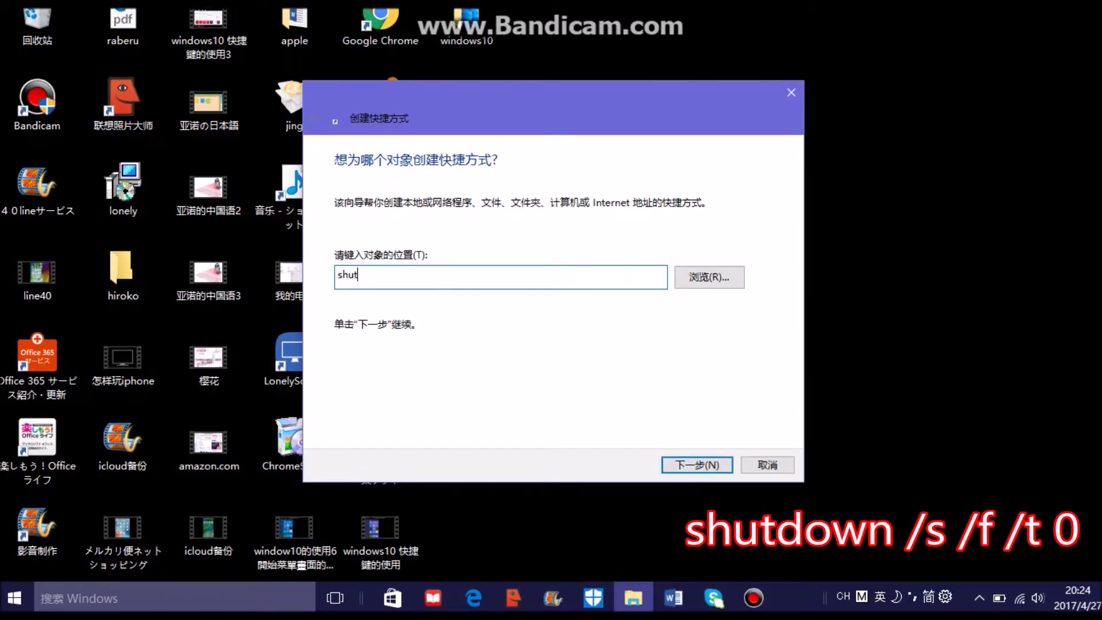
type("down /s /f")
type("t")
key("BackSpace")
type("/")
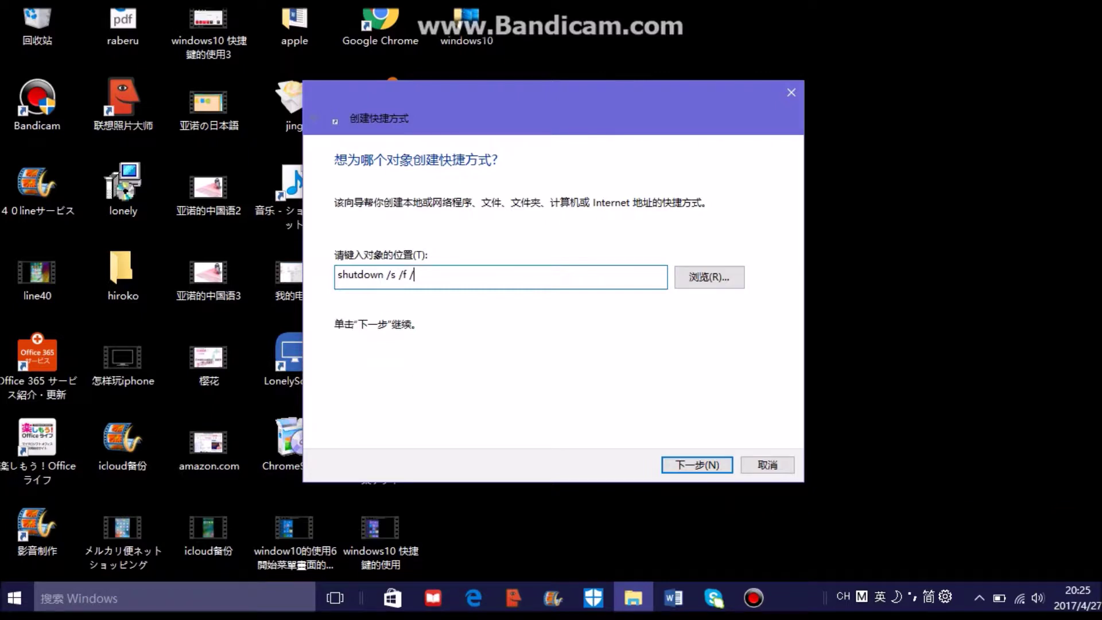
type("t 0")
key("Return")
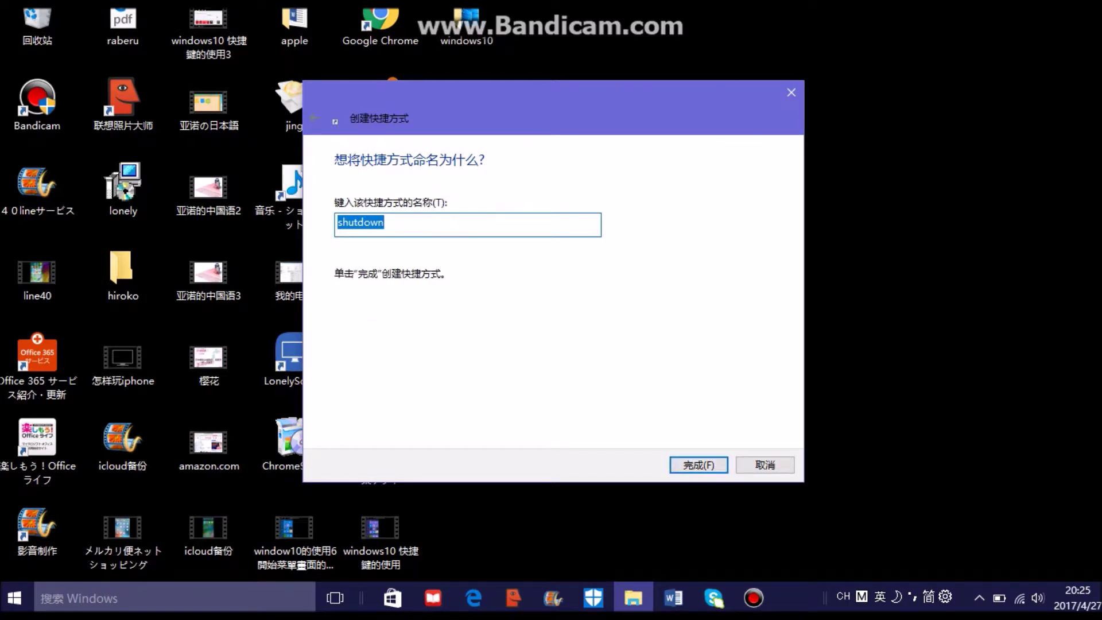
Finish the shortcut with the name shutdown and place it directly below the "windows10 快捷键的使用2" desktop icon.
key("Return")
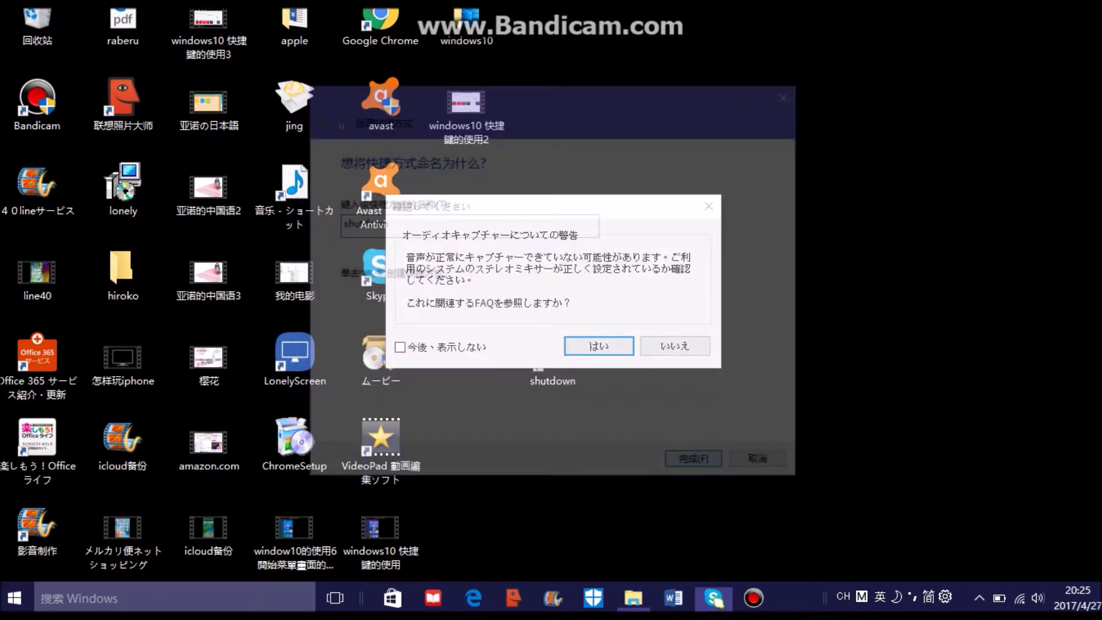
left_click(675, 346)
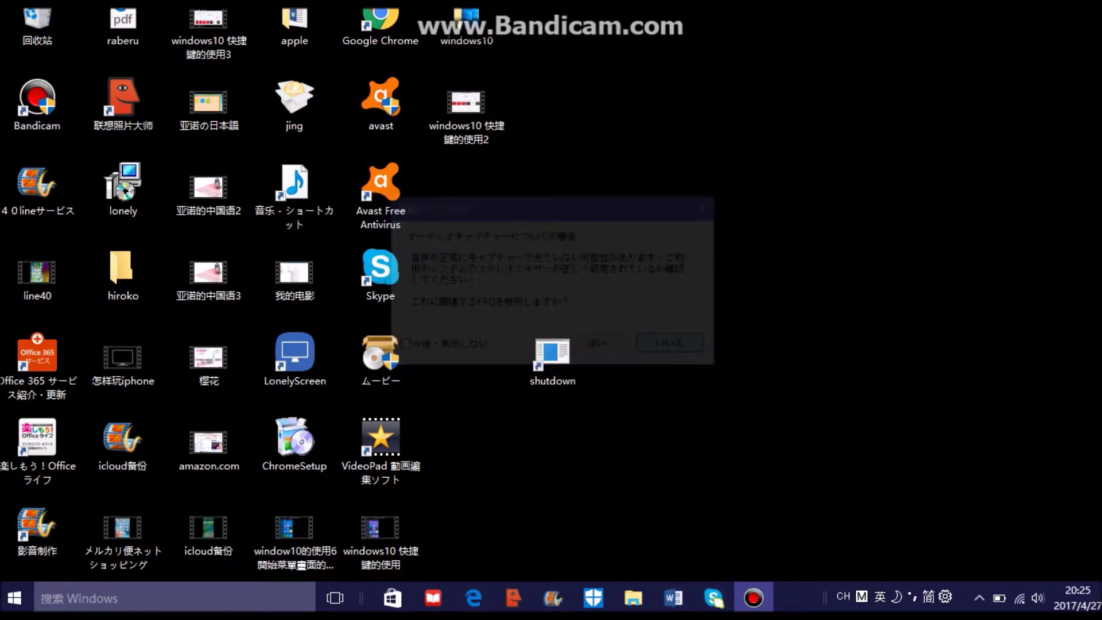
left_click_drag(552, 356, 466, 186)
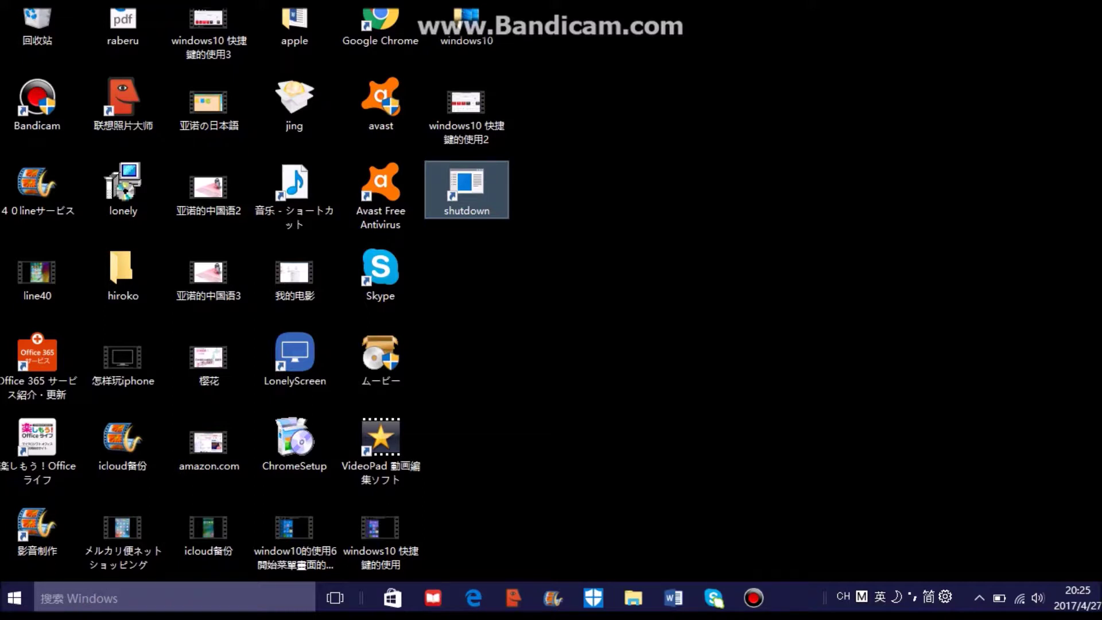
Create another desktop shortcut with the target location "shutdown /r /f /t 0" and continue to its naming page.
right_click(547, 308)
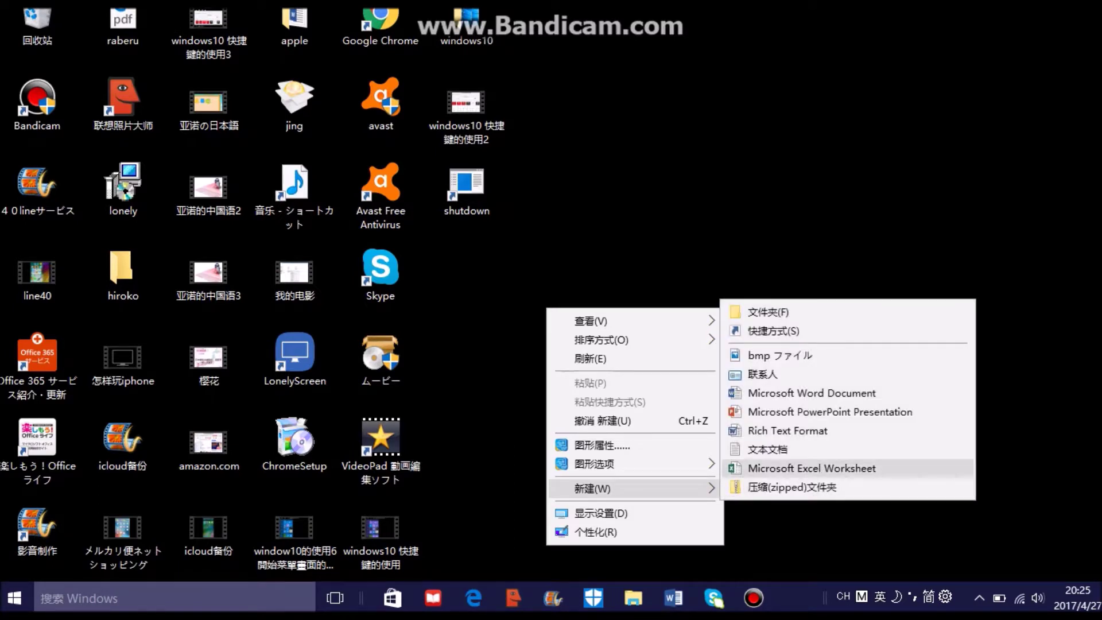
left_click(773, 331)
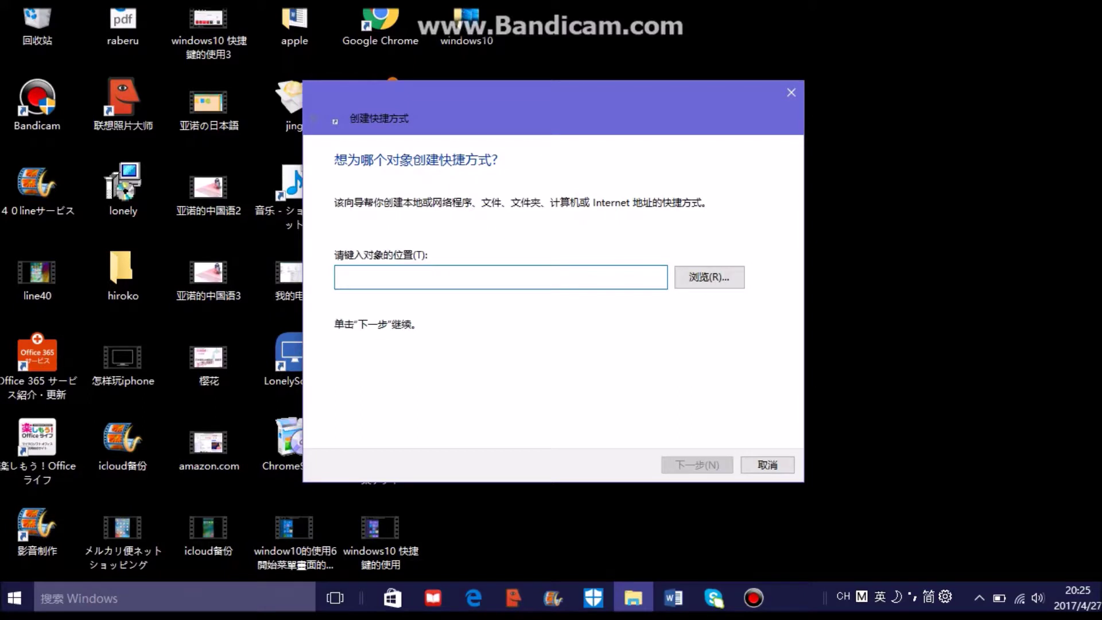
type("sh")
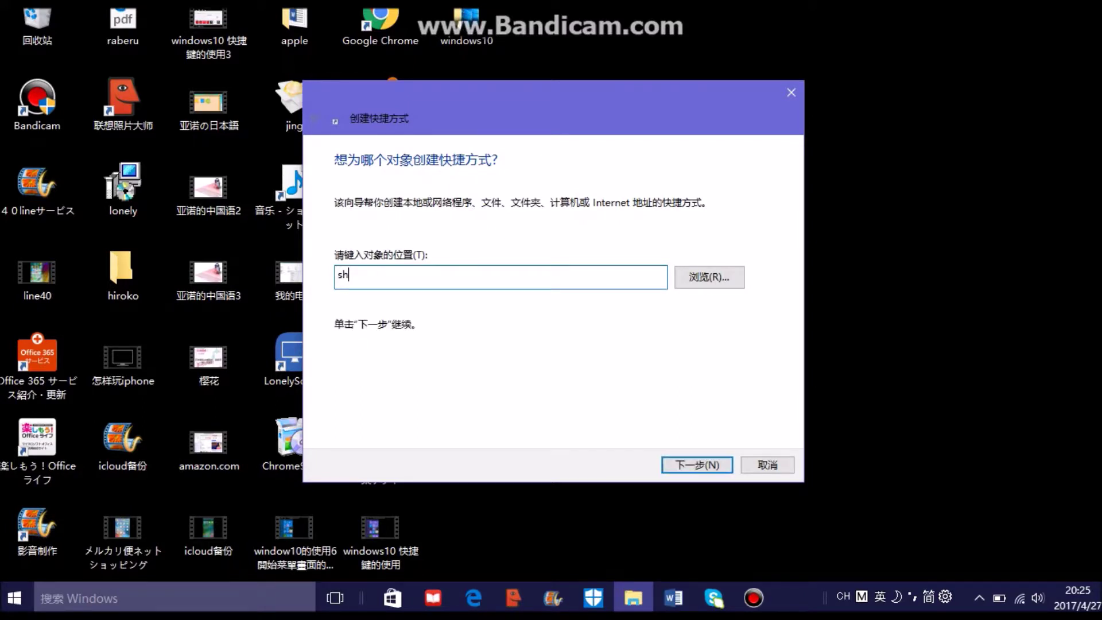
type("ut")
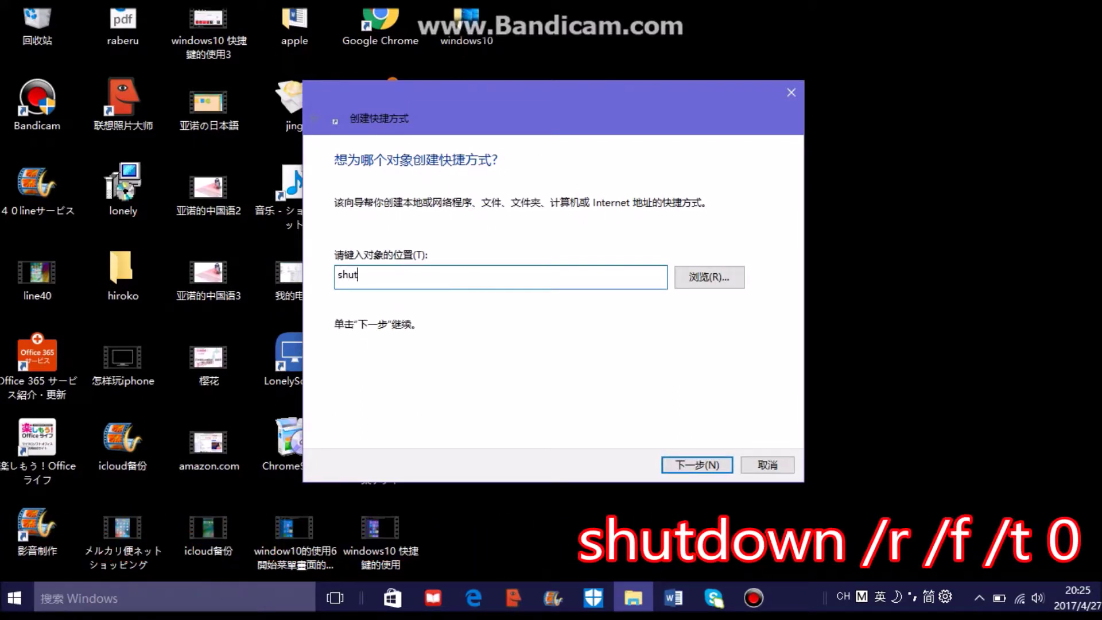
type("down")
type("r /f /t 0")
key("Return")
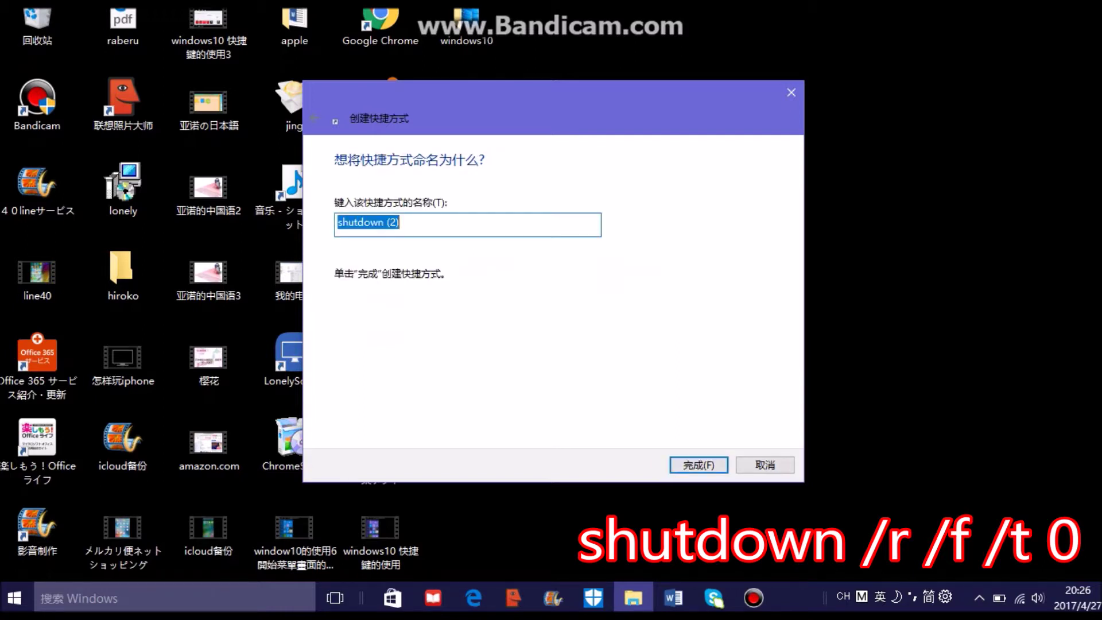
Name the second shortcut restart, finish creating it, and place it directly below the shutdown icon on the desktop.
left_click(400, 222)
key("BackSpace")
key("BackSpace")
key("BackSpace")
key("BackSpace")
key("BackSpace")
key("BackSpace")
key("BackSpace")
key("BackSpace")
key("BackSpace")
key("BackSpace")
key("BackSpace")
key("BackSpace")
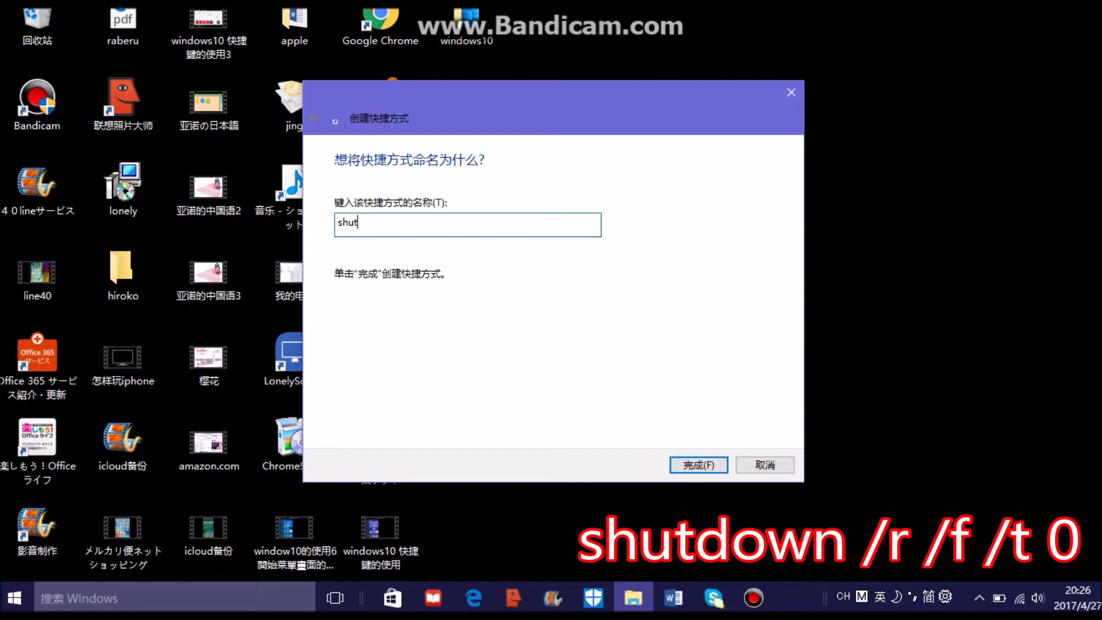
type("r")
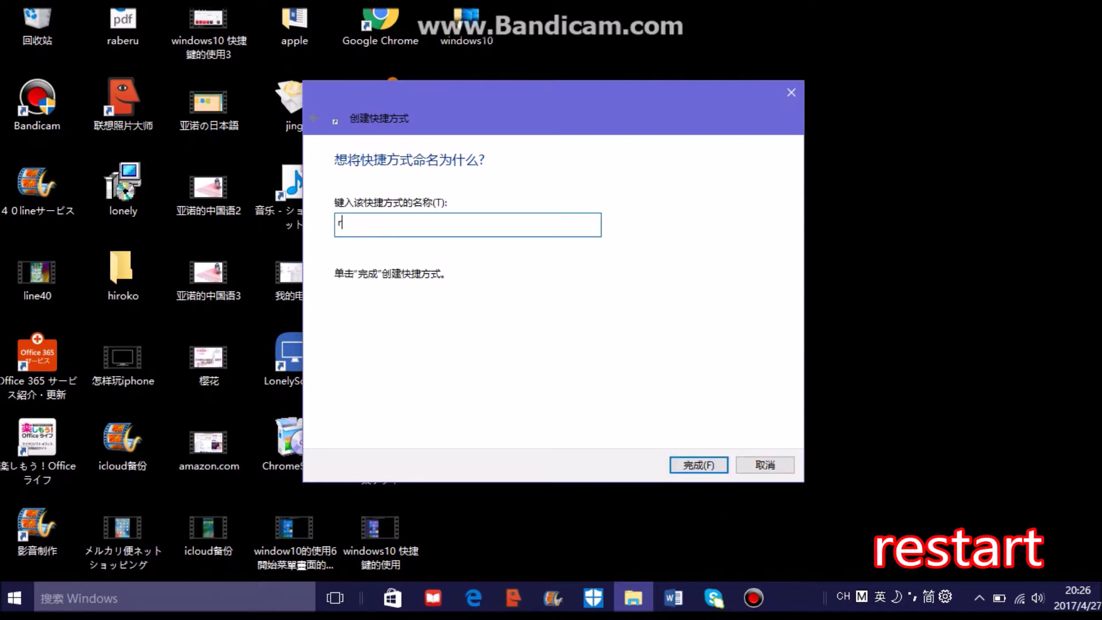
type("estart")
key("Return")
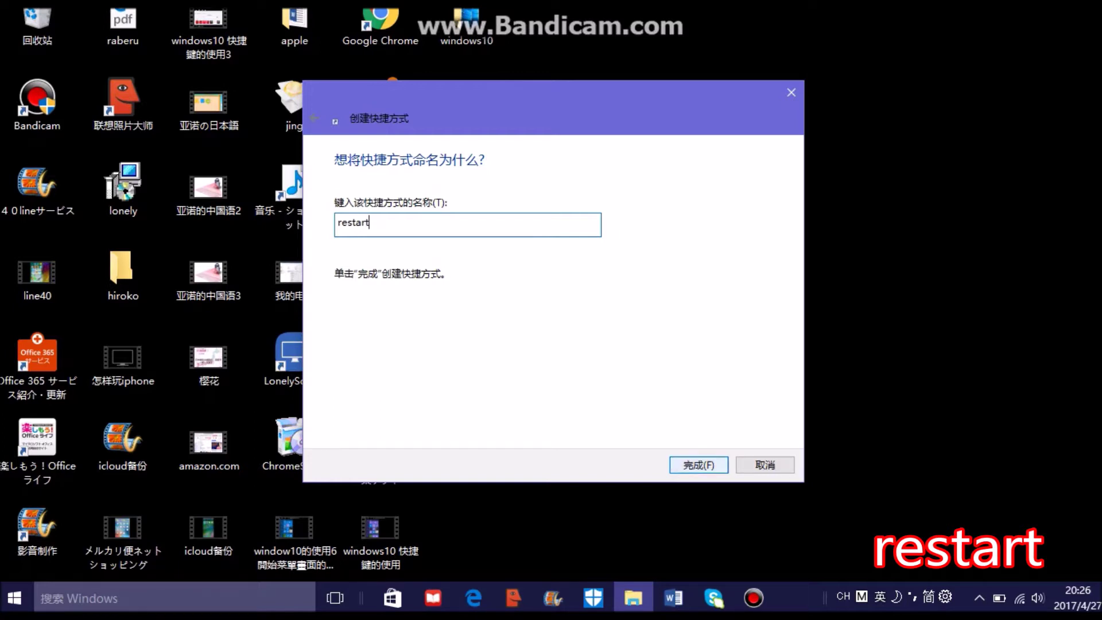
left_click_drag(551, 356, 466, 268)
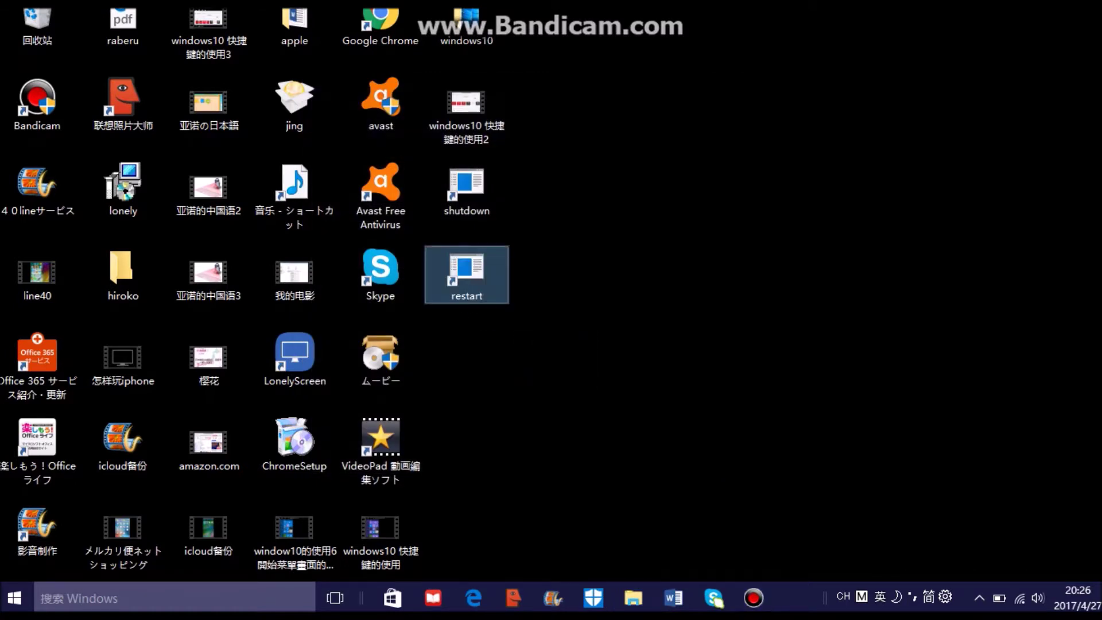
key("Escape")
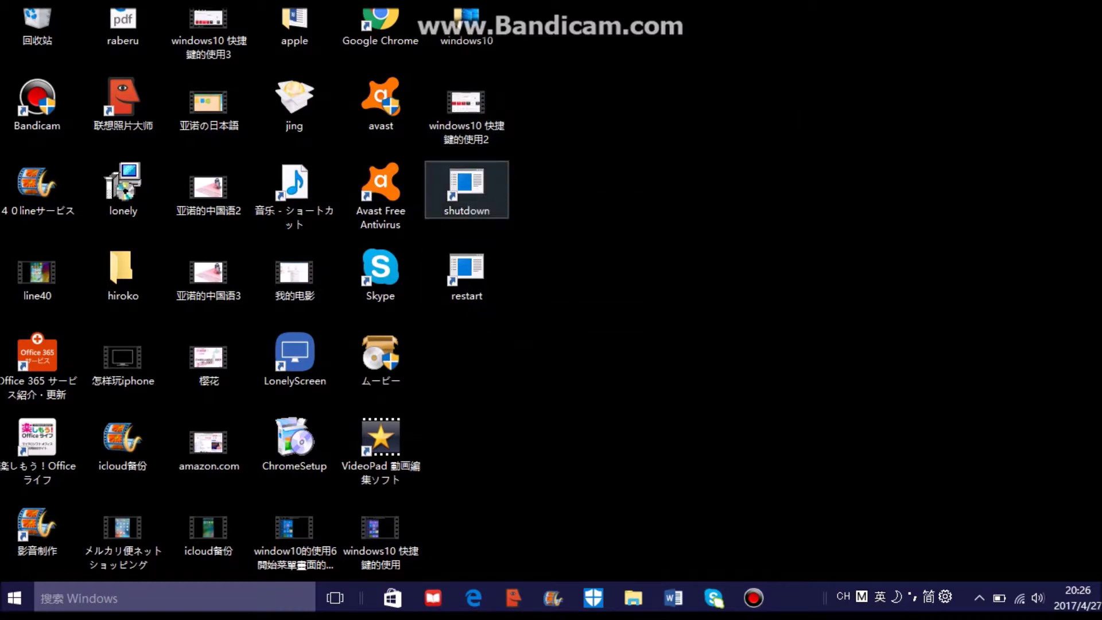
Change the shutdown shortcut's icon to the red power symbol from shell32.dll and apply its properties.
right_click(487, 180)
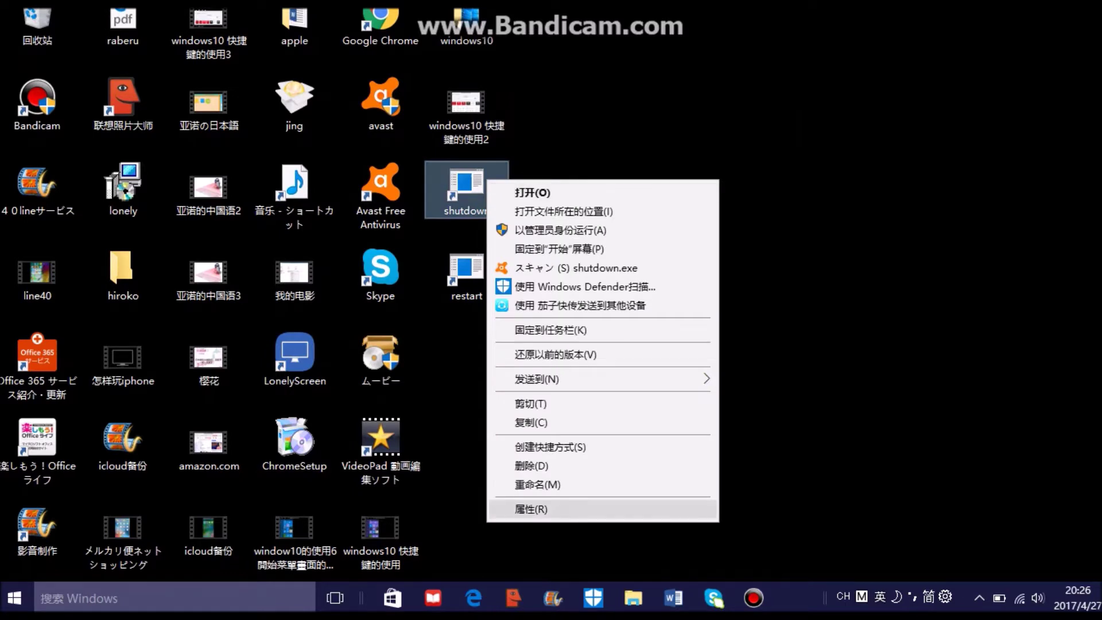
left_click(531, 510)
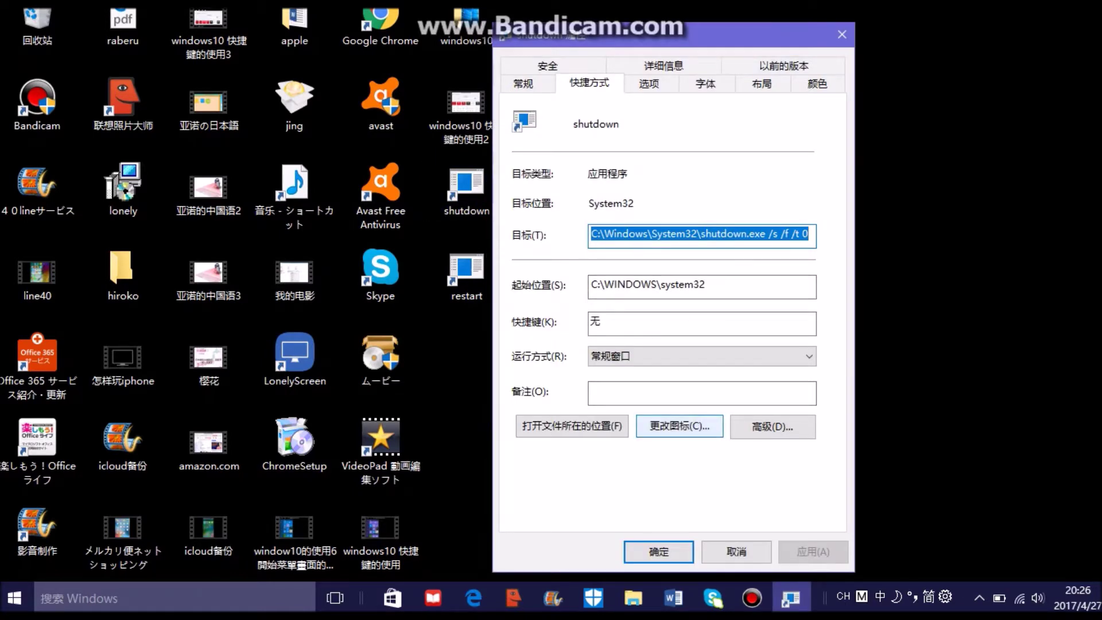
key("alt+c")
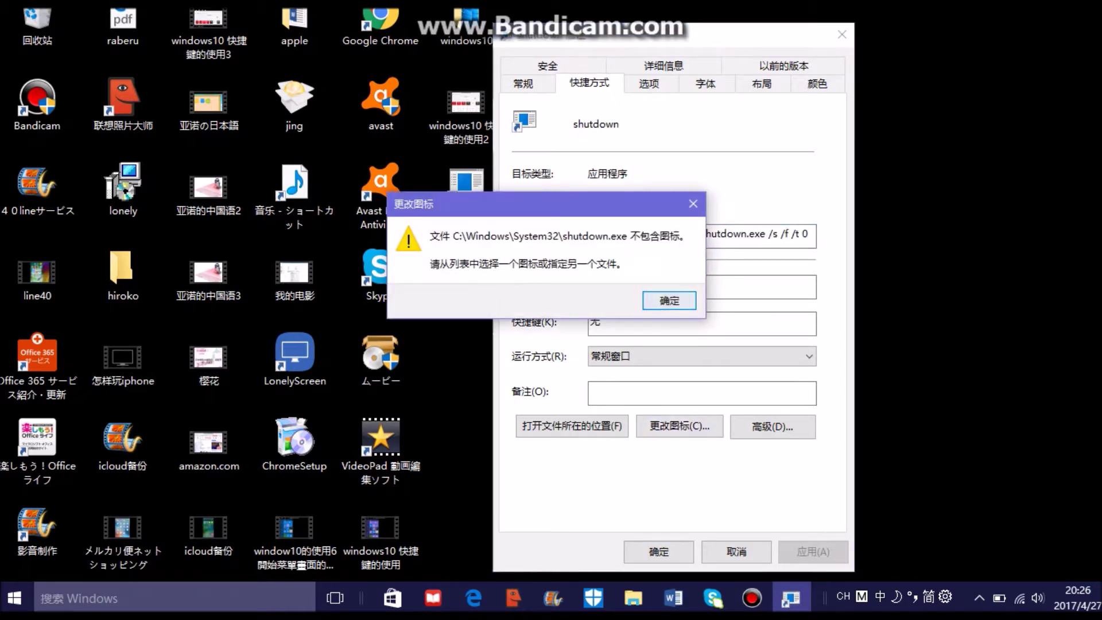
key("Return")
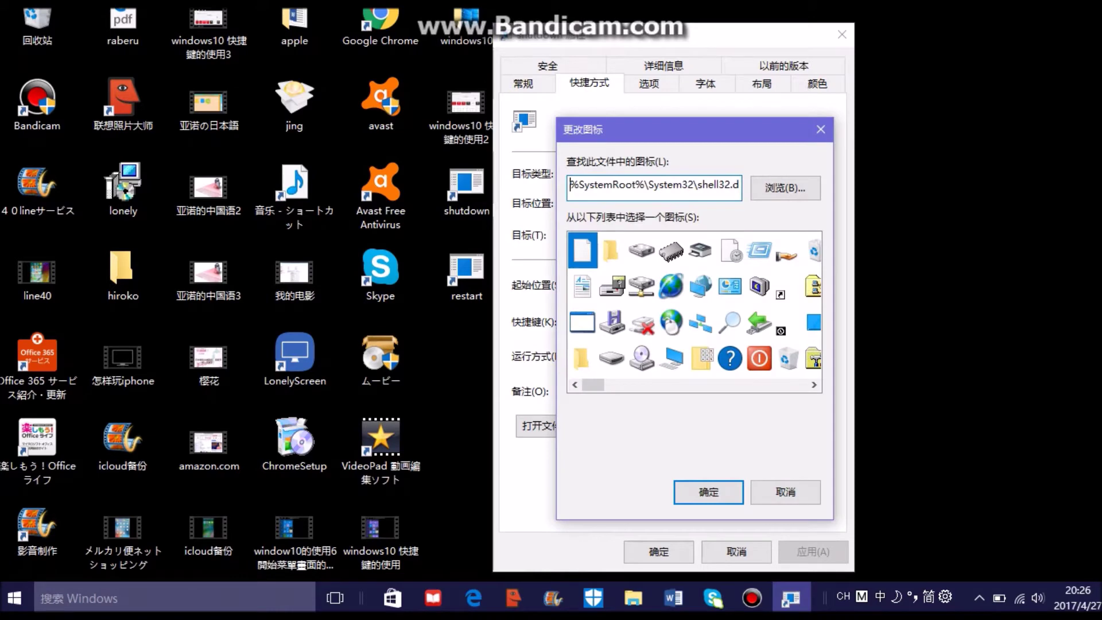
left_click(760, 358)
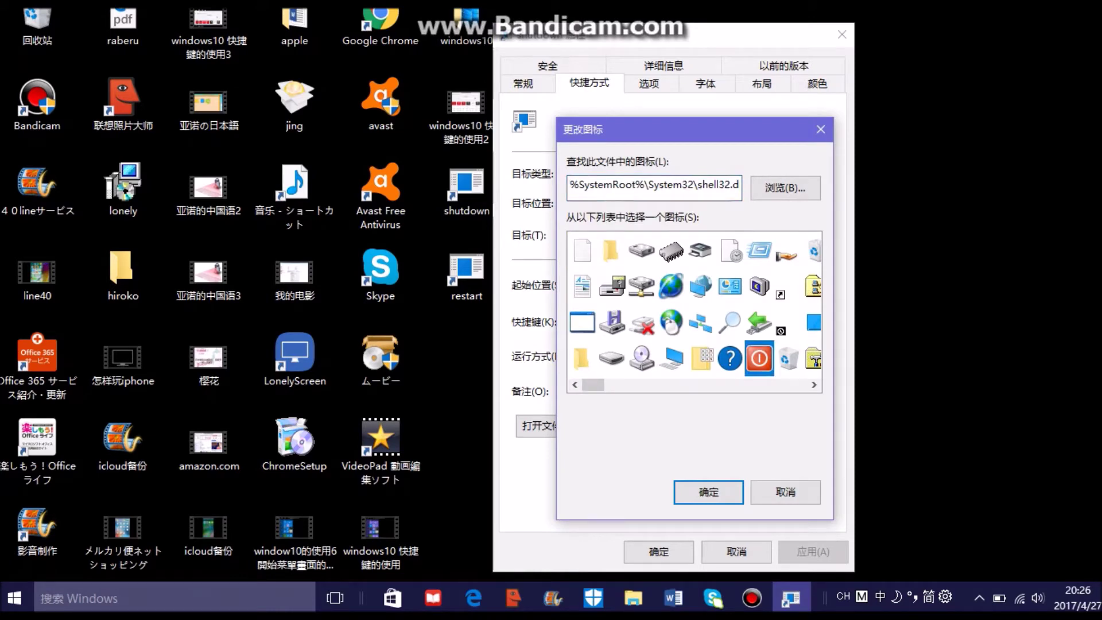
left_click(708, 492)
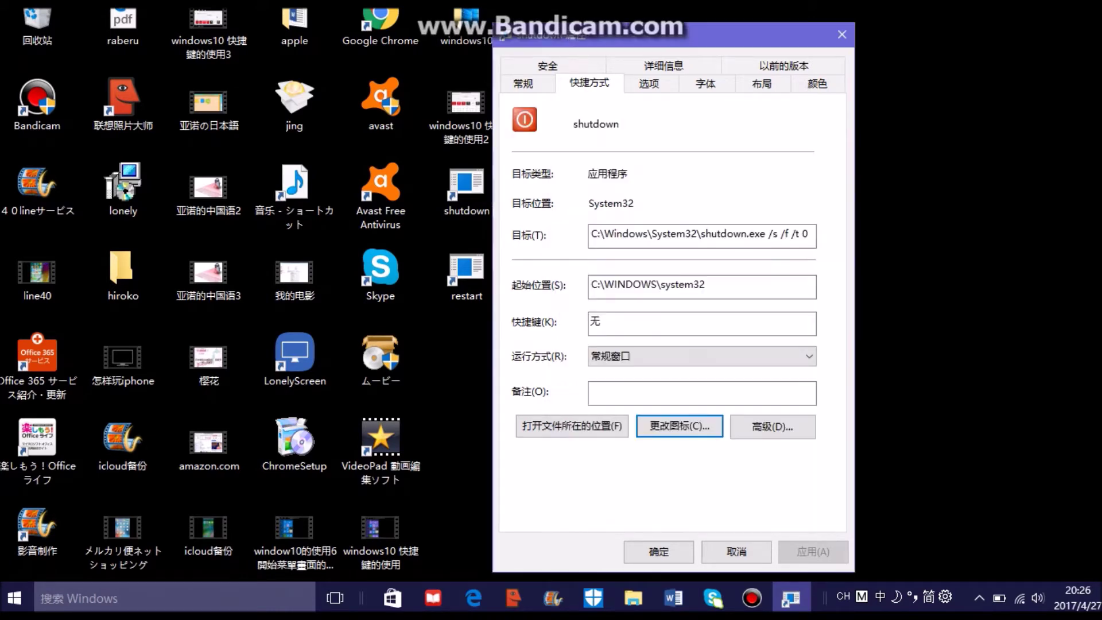
left_click(658, 551)
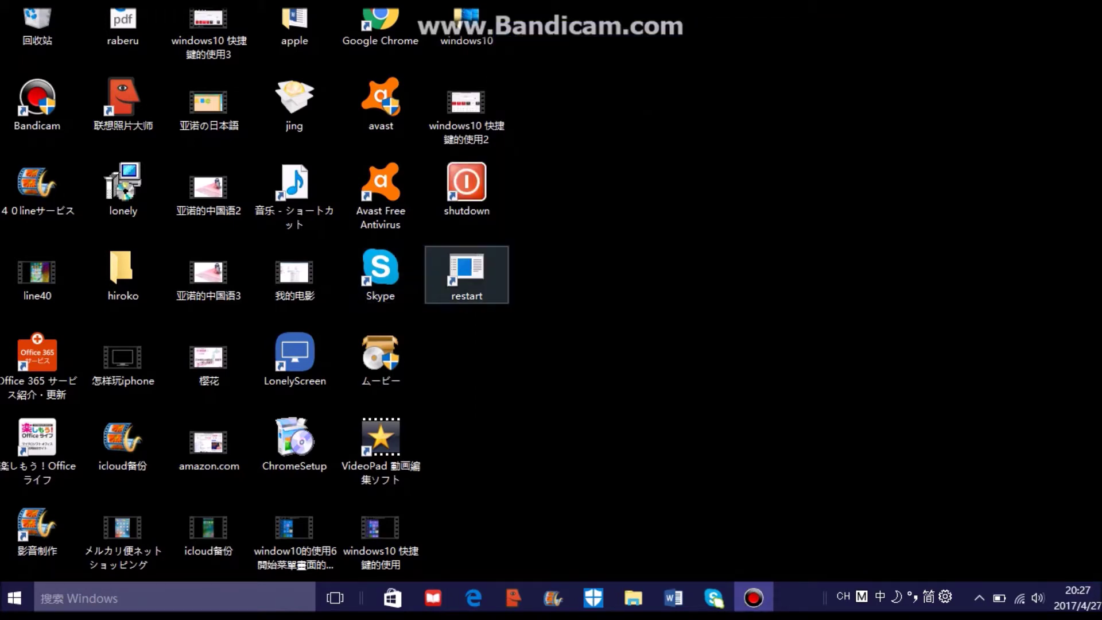
Change the restart shortcut's icon to the globe with a mouse from shell32.dll and apply its properties.
right_click(482, 269)
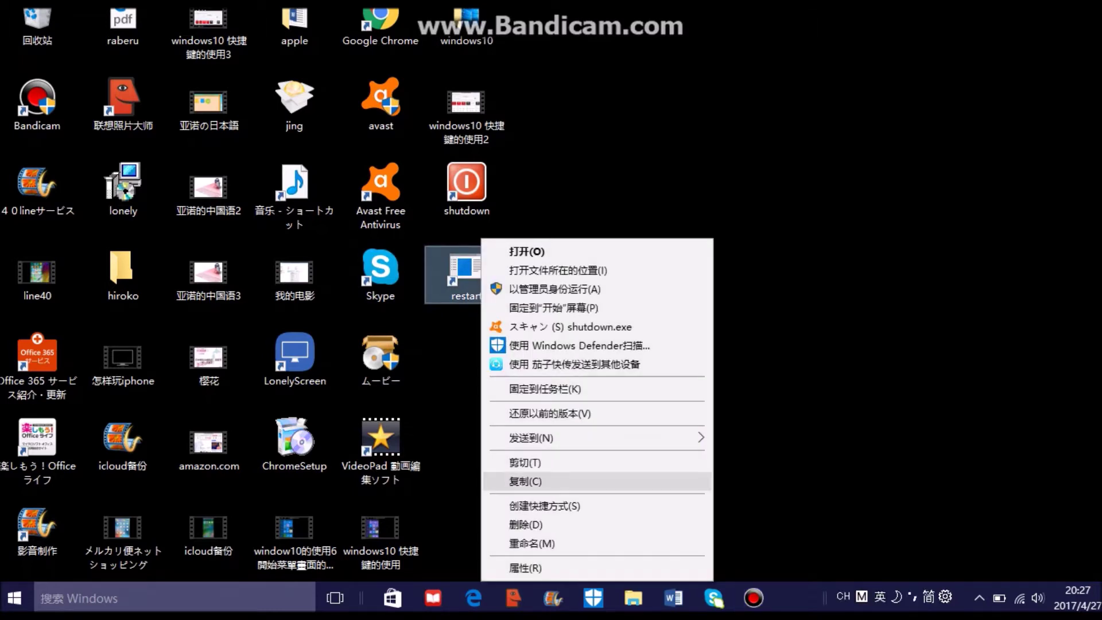
left_click(525, 568)
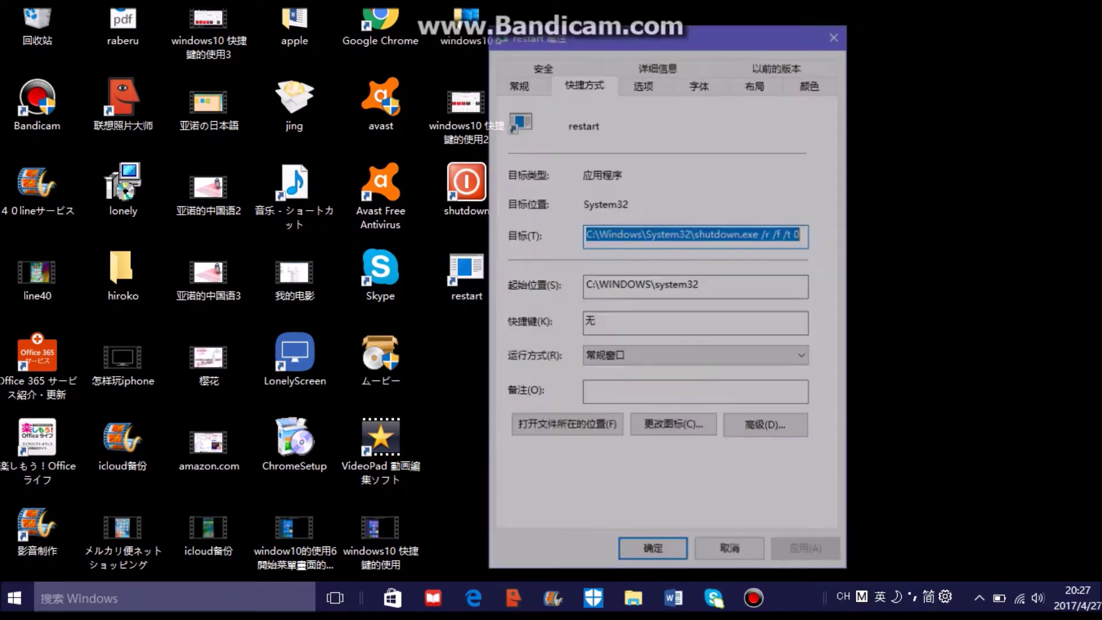
left_click(674, 426)
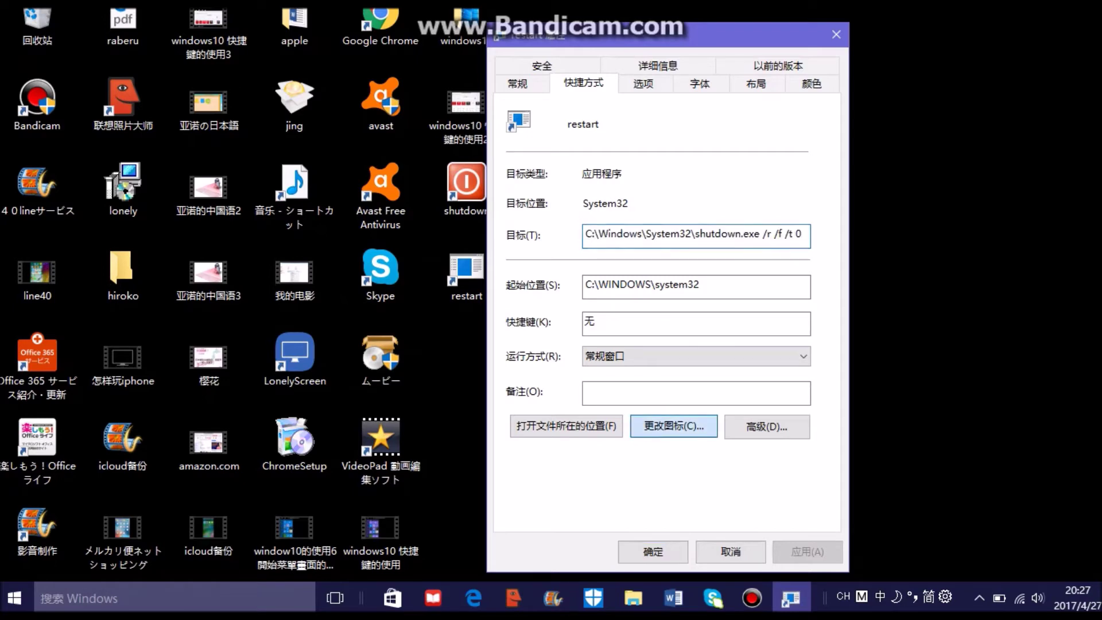
key("Return")
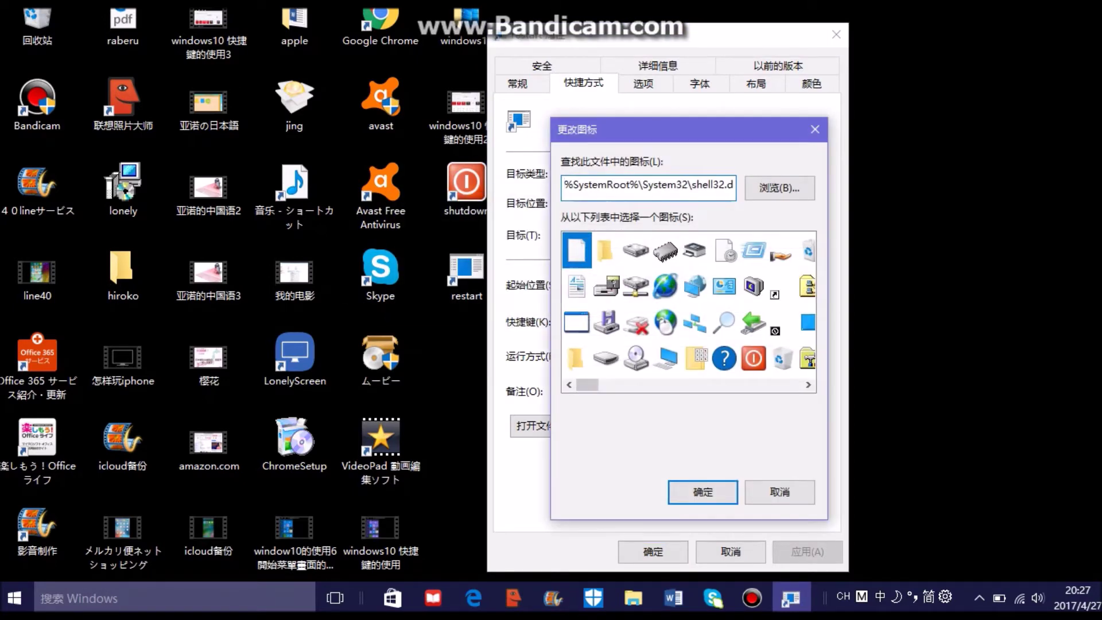
left_click(665, 323)
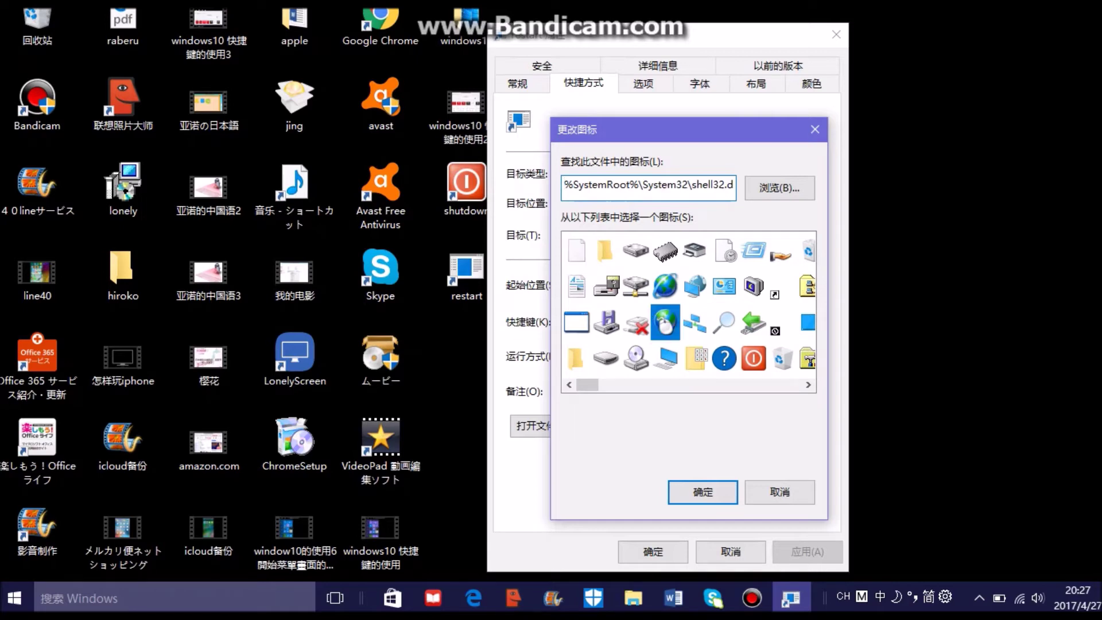
key("Return")
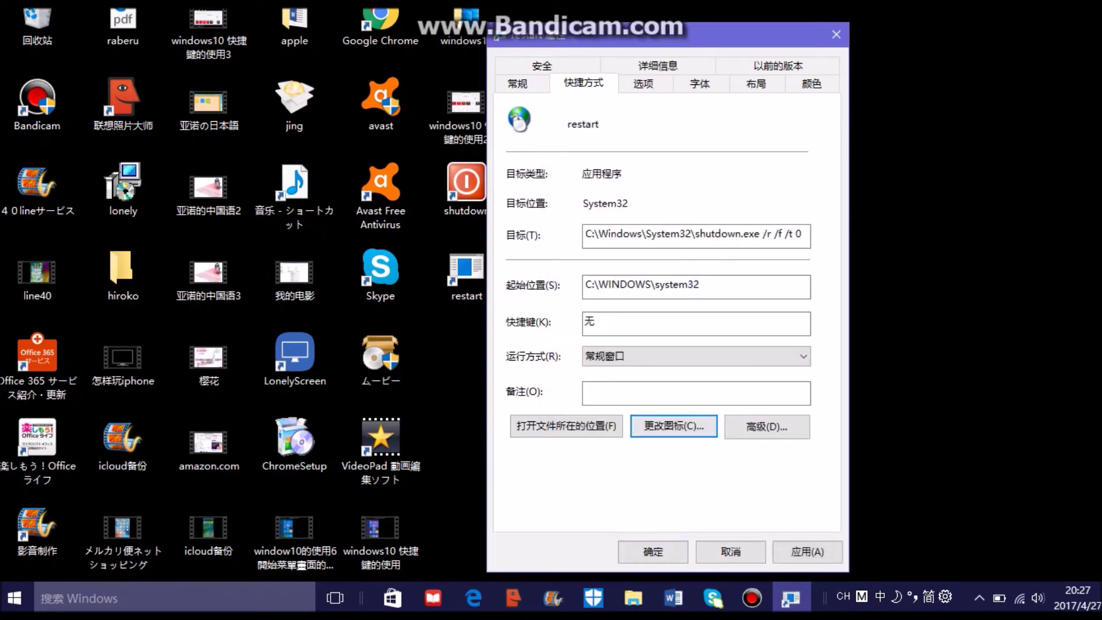
left_click(652, 551)
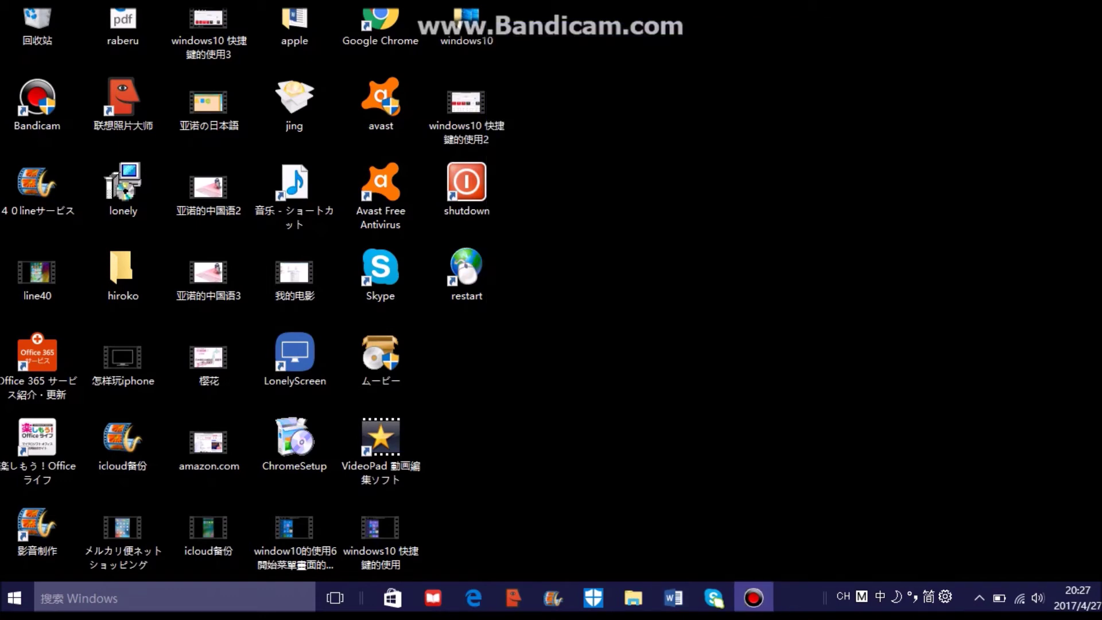